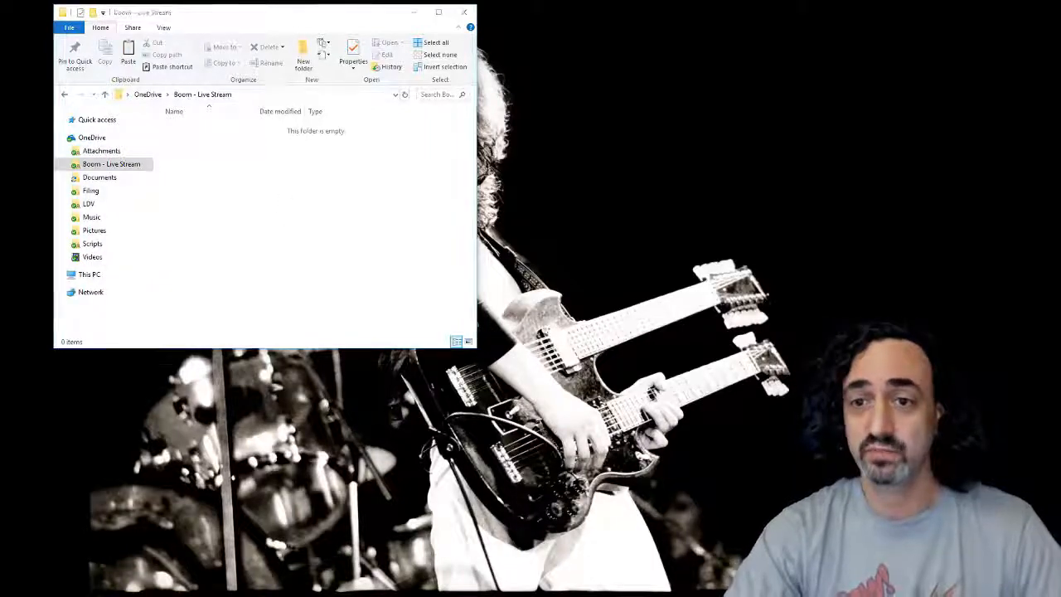
Step: Place the Rocksmith2014 folder window beside the OneDrive window and open the Boom - Live Stream folder inside its dlc folder
left_click_drag(0, 217, 741, 19)
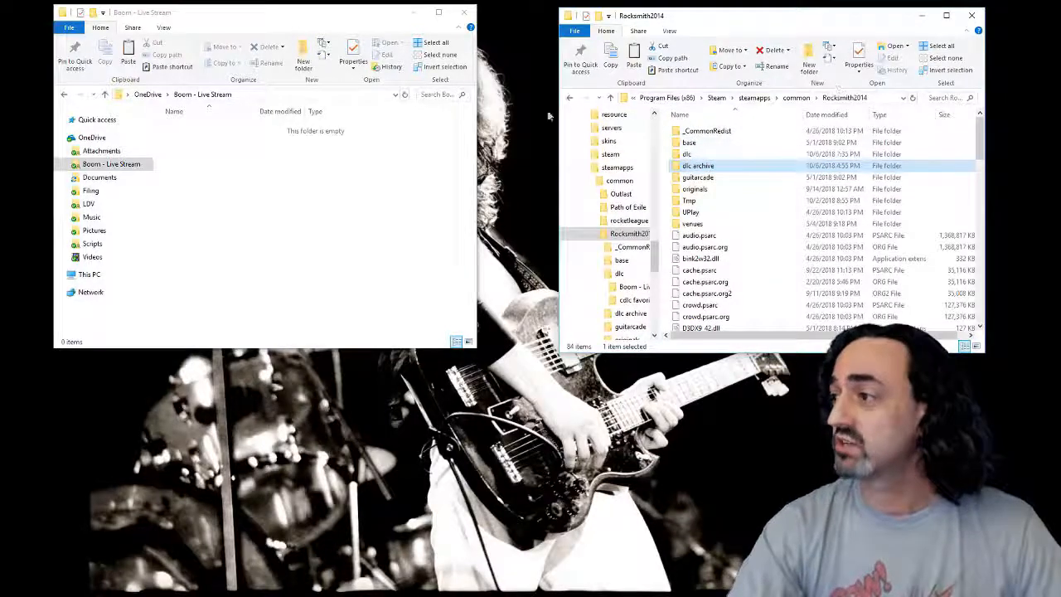
left_click_drag(553, 130, 298, 130)
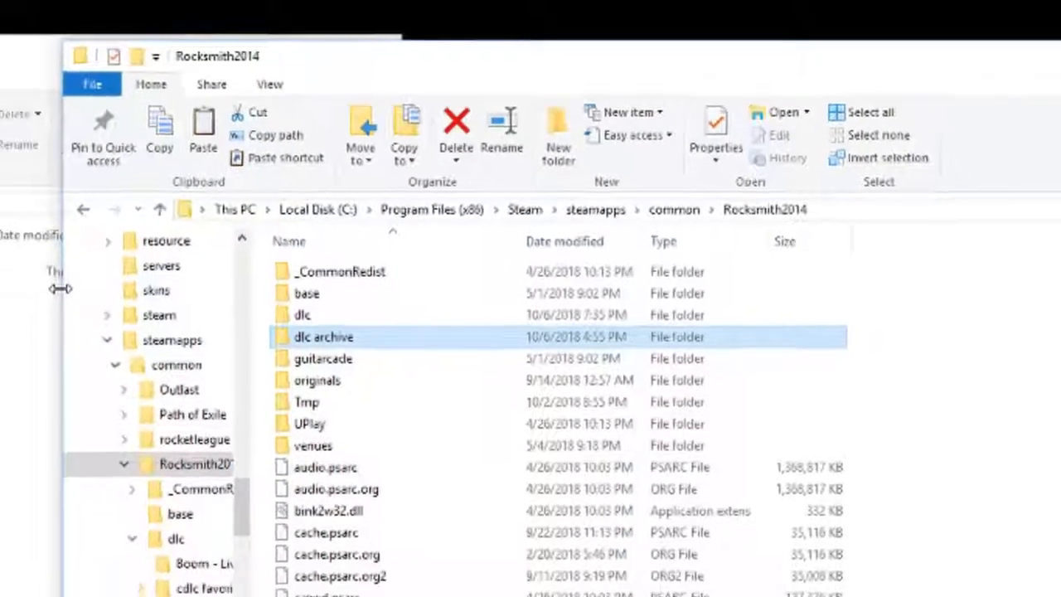
left_click_drag(60, 288, 553, 334)
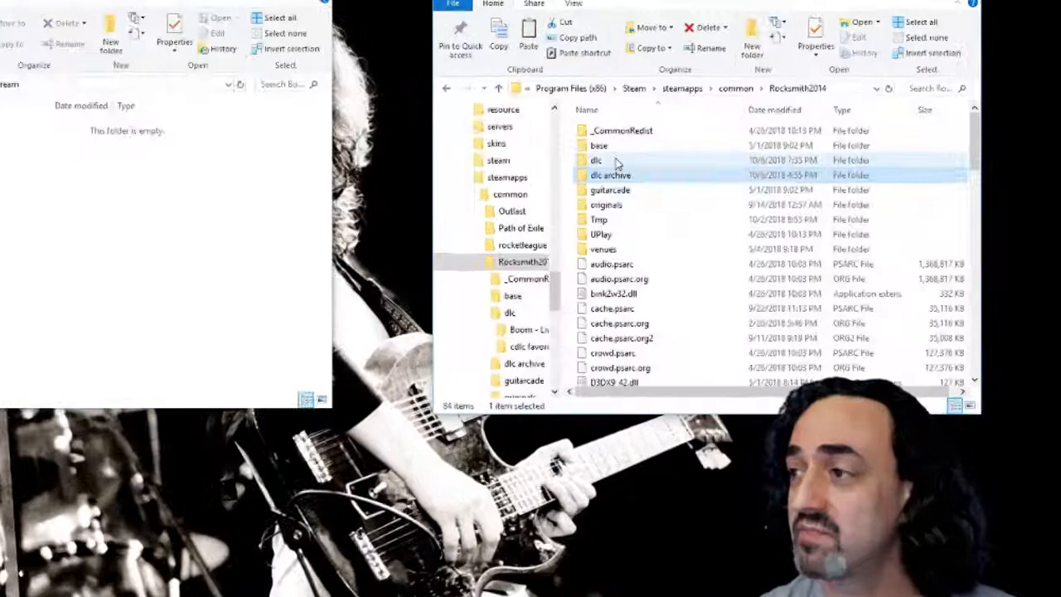
double_click(613, 161)
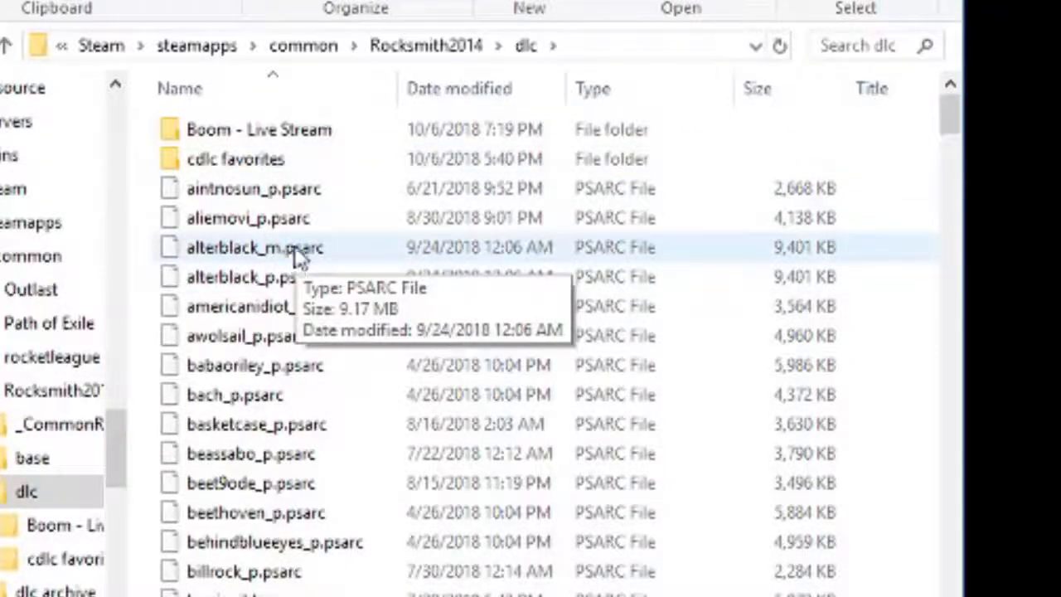
double_click(273, 131)
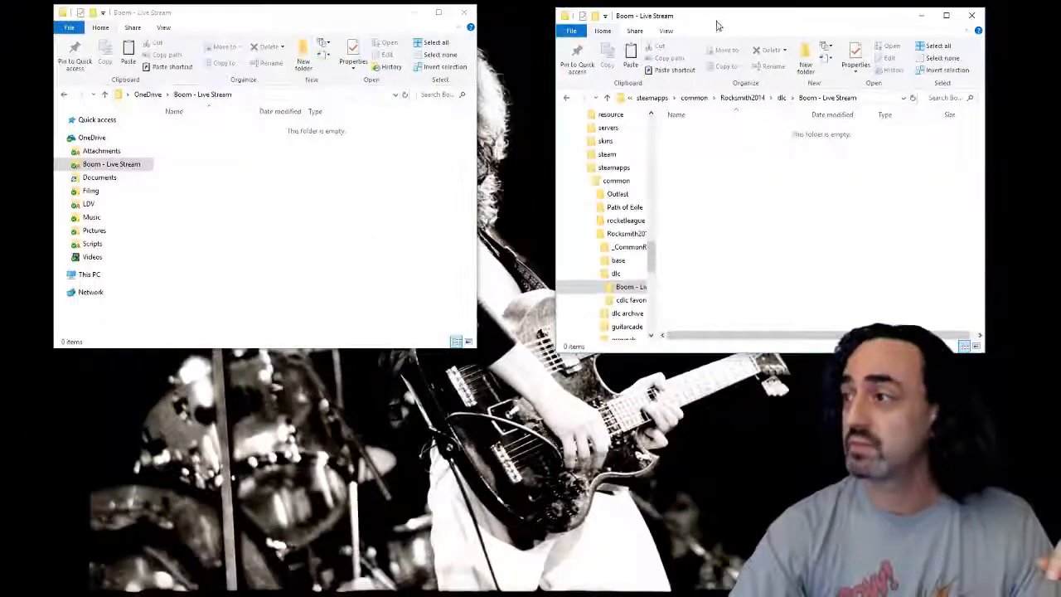
left_click_drag(715, 22, 742, 25)
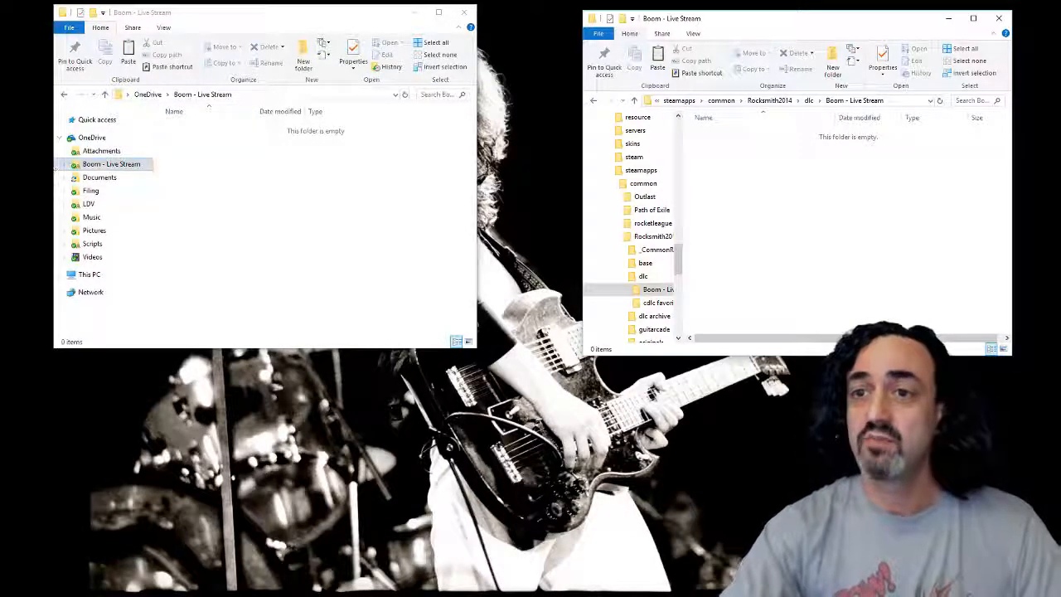
Step: Copy Van-Halen_Drop-Dead-Legs_v1.2_p.psarc from the desktop into OneDrive's Boom - Live Stream folder to test syncing, and delete that copy
left_click_drag(0, 358, 523, 120)
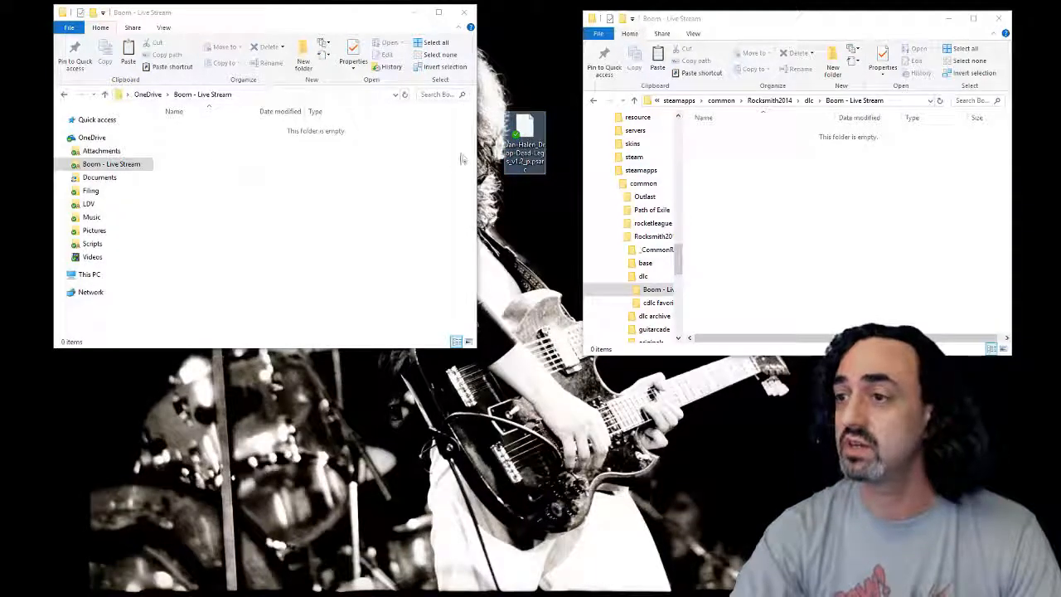
left_click_drag(524, 128, 254, 192)
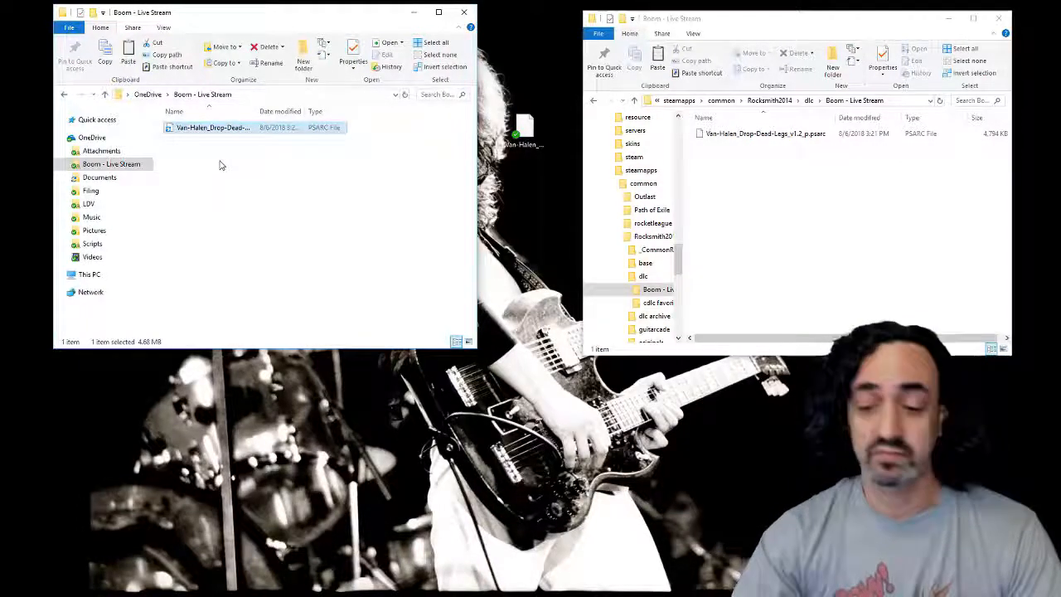
key("Delete")
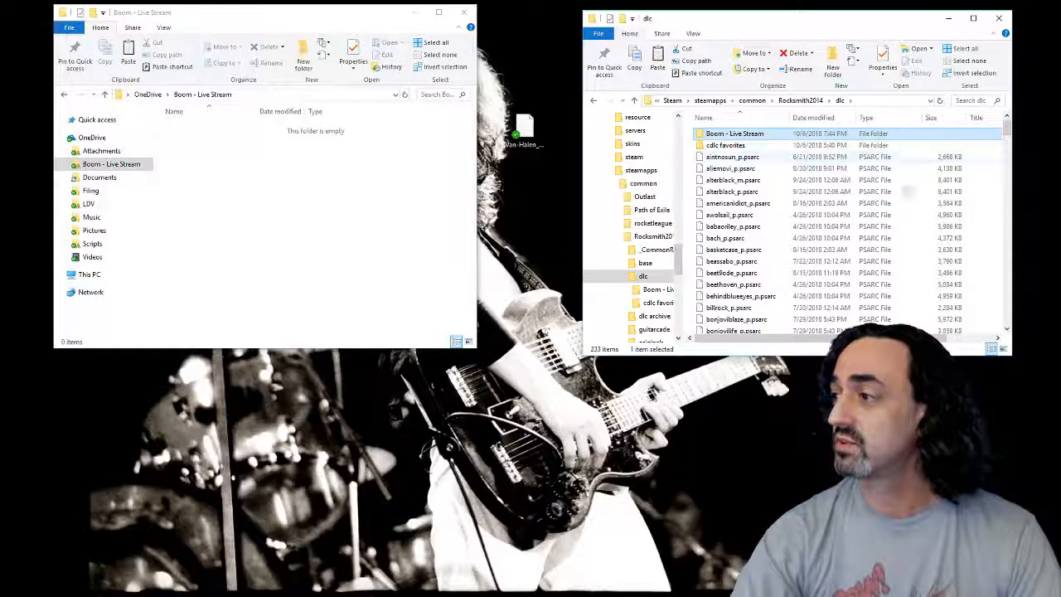
Step: Create a new folder named Boom Demo in the Rocksmith2014 dlc folder
right_click(898, 170)
mouse_move(945, 301)
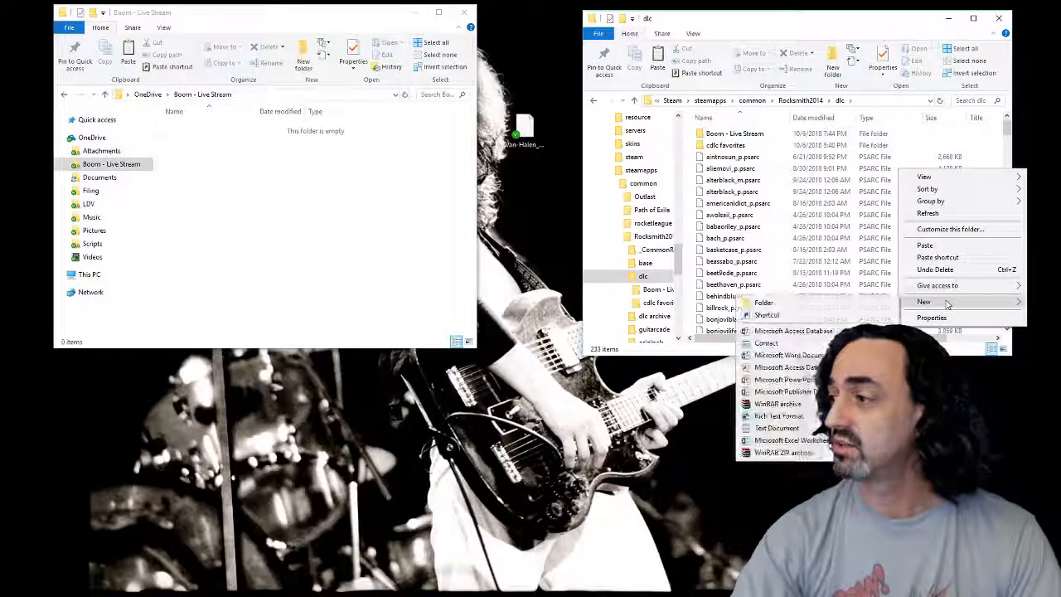
left_click(787, 304)
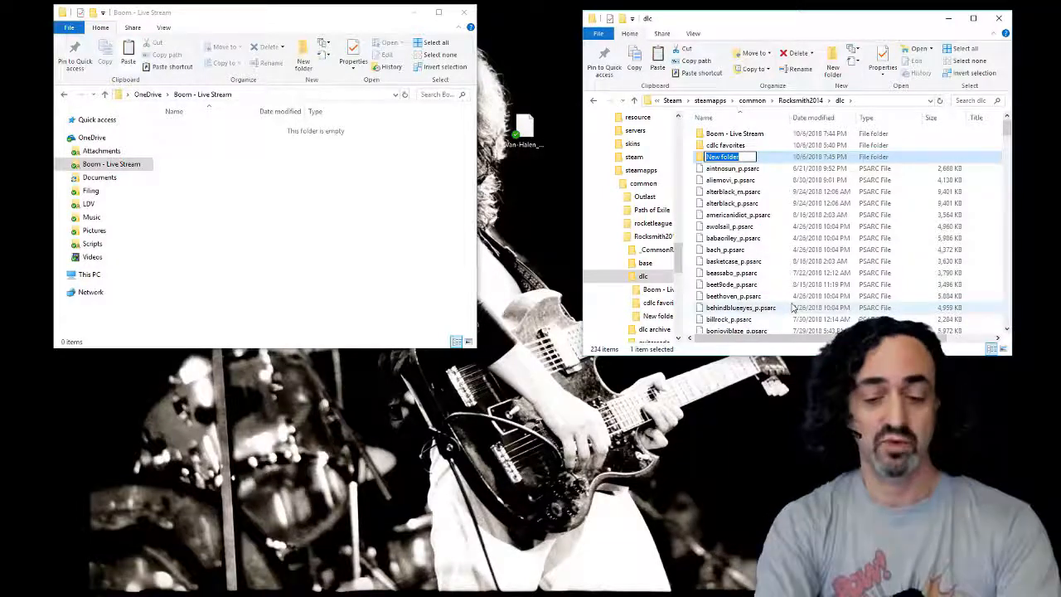
type("Boom Demo")
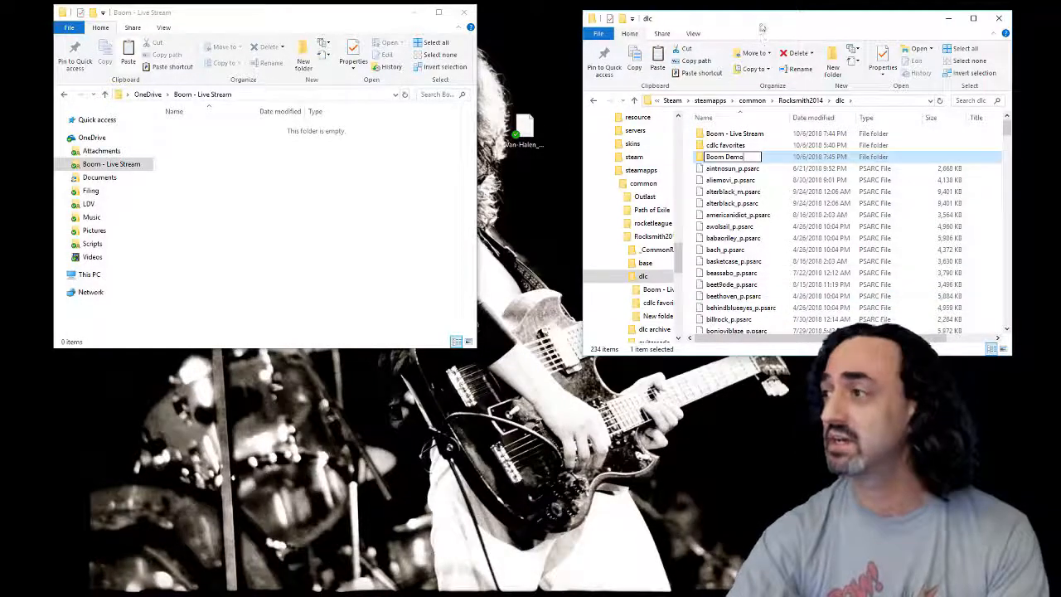
key("Return")
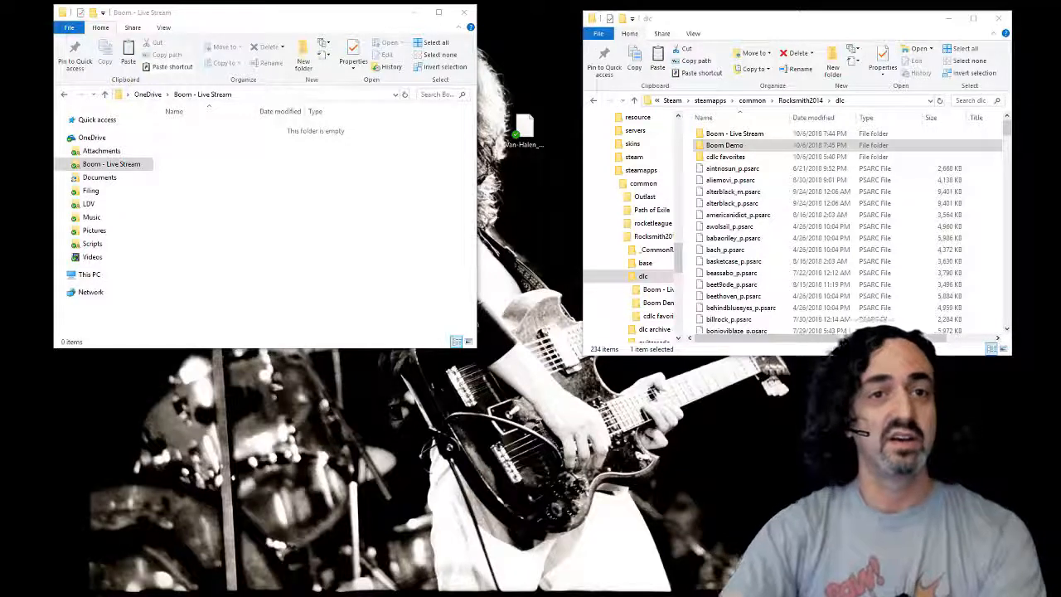
Step: Begin an mklink /J command in Command Prompt and paste the address of OneDrive's Attachments folder after an opening quotation mark
left_click_drag(0, 267, 447, 252)
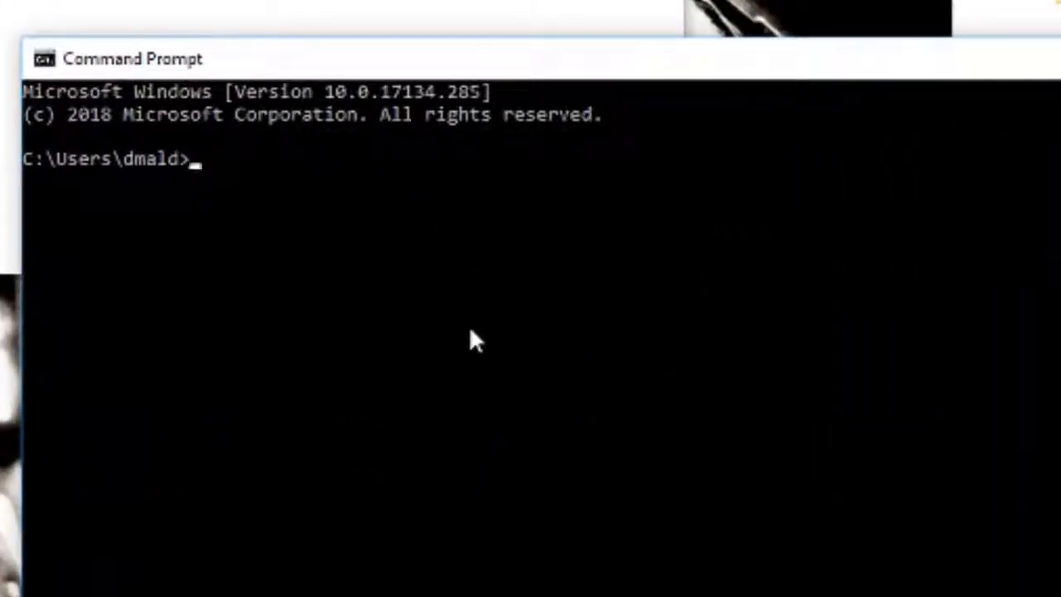
type("link /J")
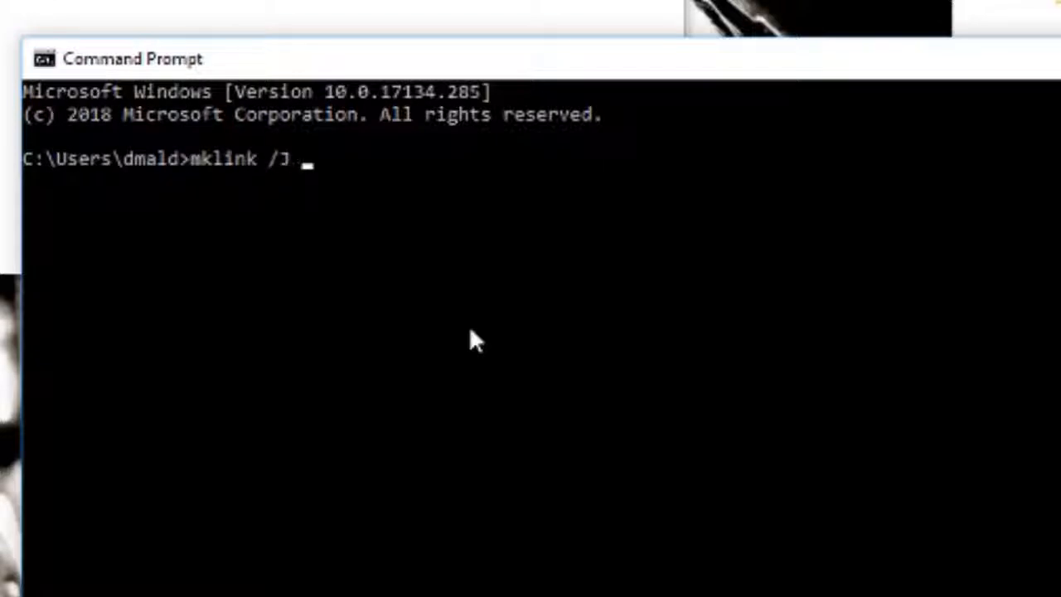
type(" \"")
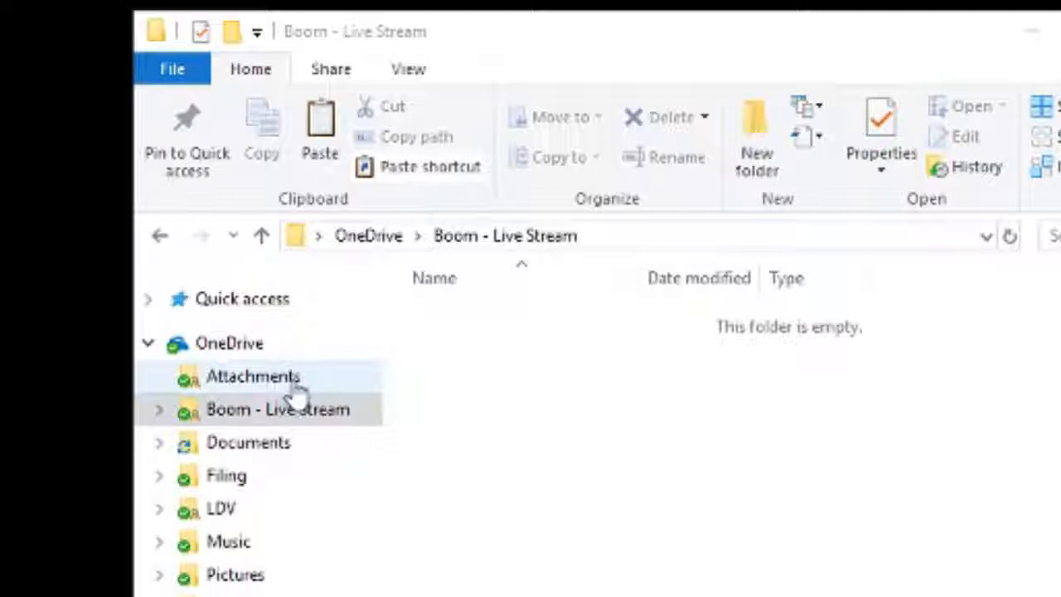
left_click(207, 271)
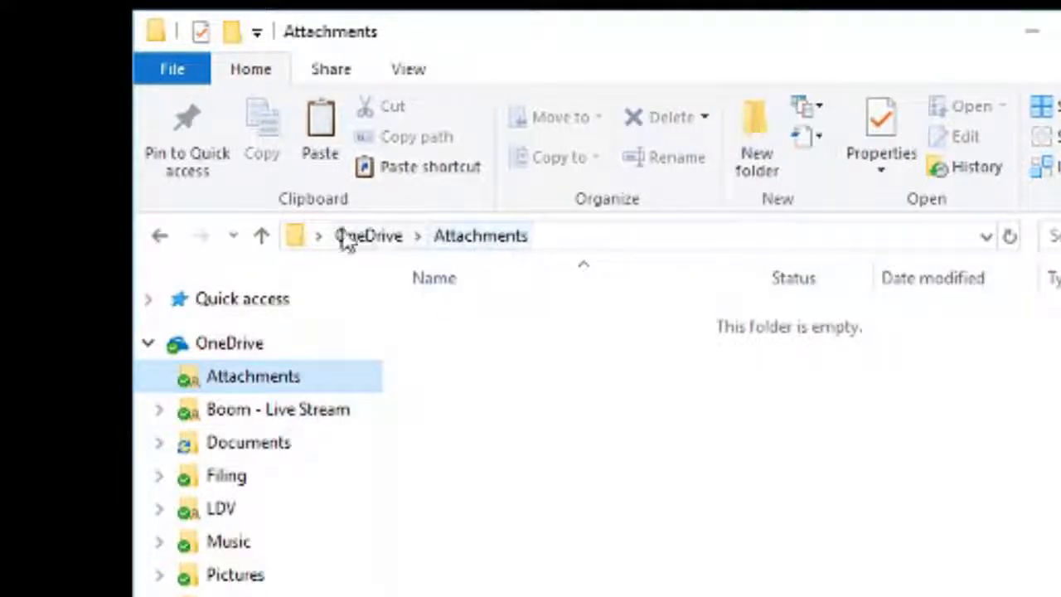
right_click(478, 241)
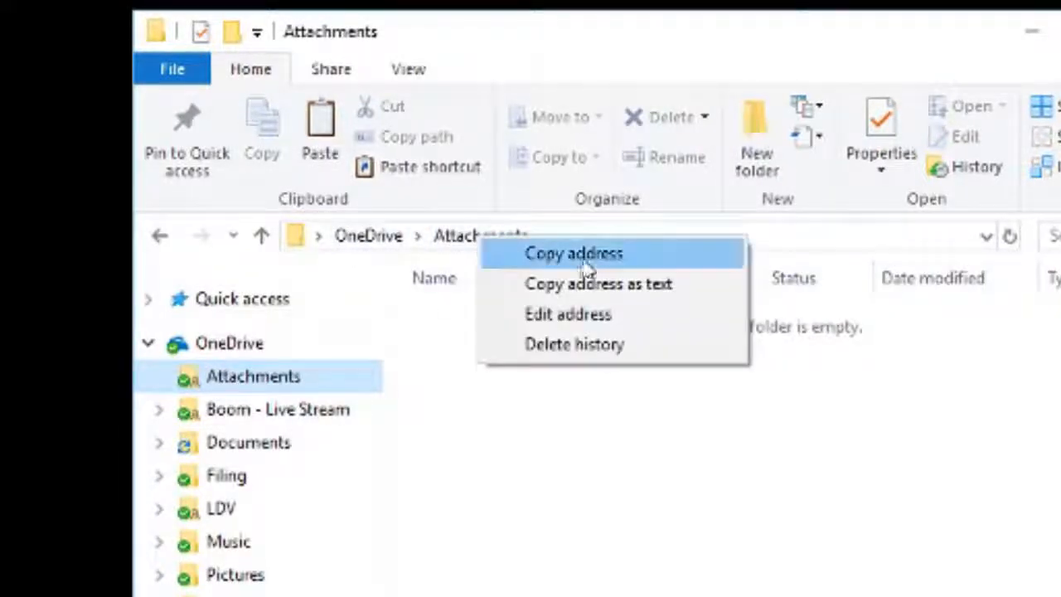
left_click(581, 251)
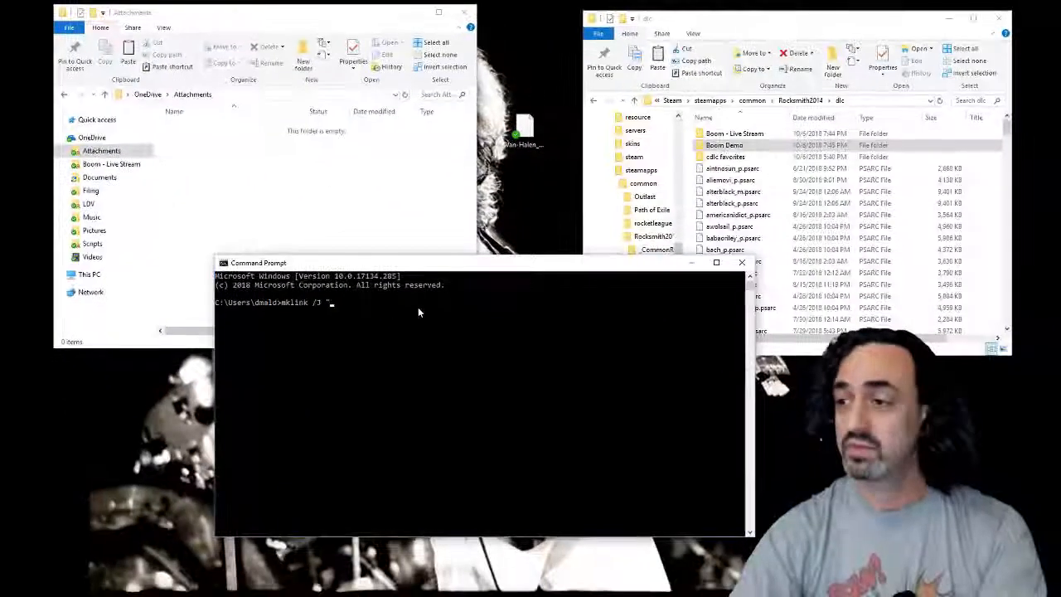
key("ctrl+v")
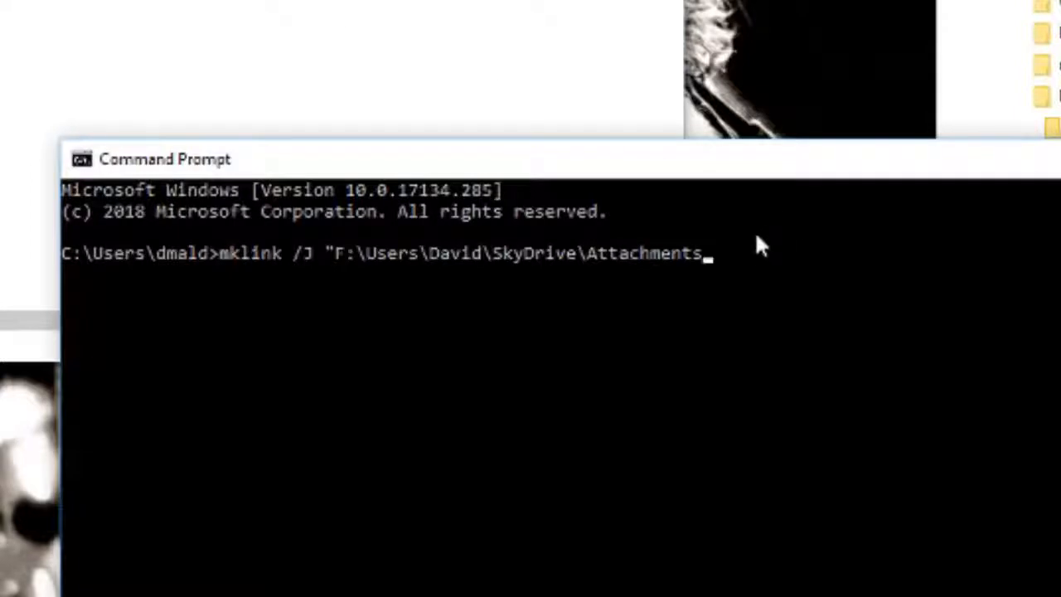
Step: Replace the last folder name in the link path with Boom Demo, close its quotation marks, and open a quote for the target path
key("BackSpace")
key("BackSpace")
key("BackSpace")
key("BackSpace")
key("BackSpace")
key("BackSpace")
key("BackSpace")
key("BackSpace")
key("BackSpace")
key("BackSpace")
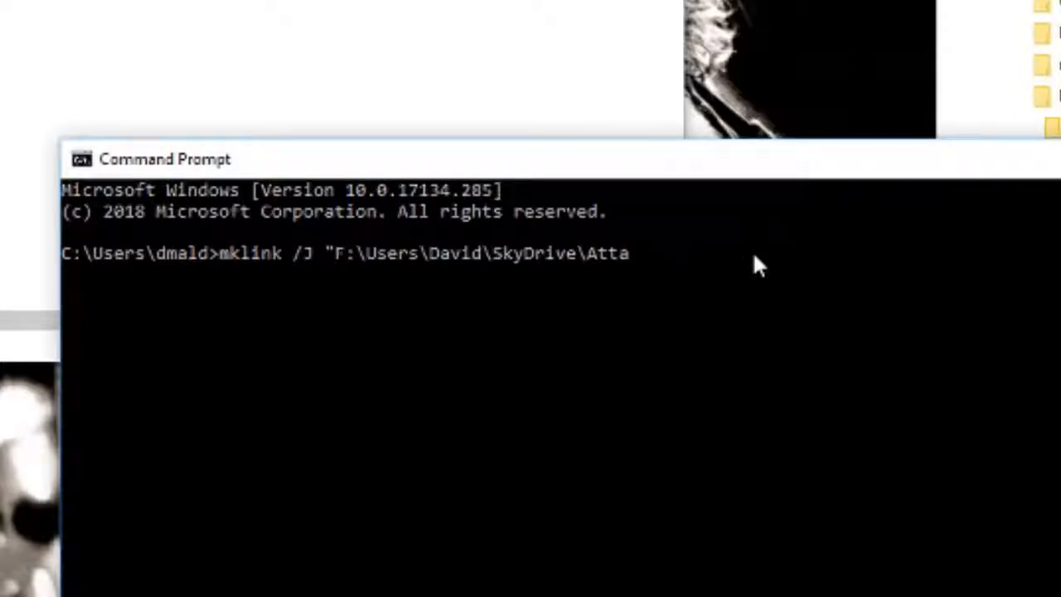
key("BackSpace")
type("Demo")
key("BackSpace")
key("BackSpace")
key("BackSpace")
key("BackSpace")
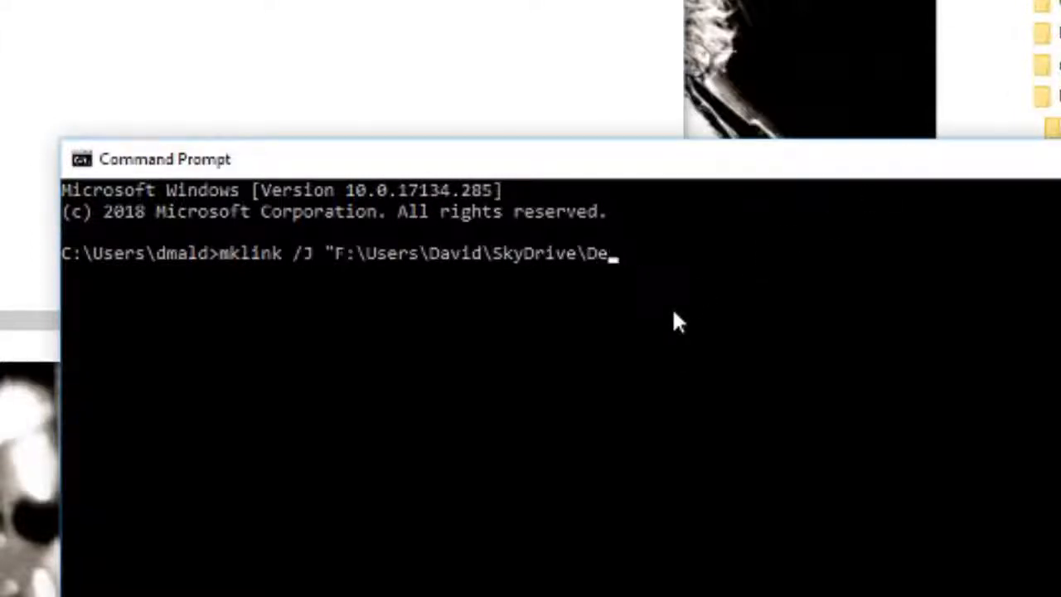
type("Boom Demo")
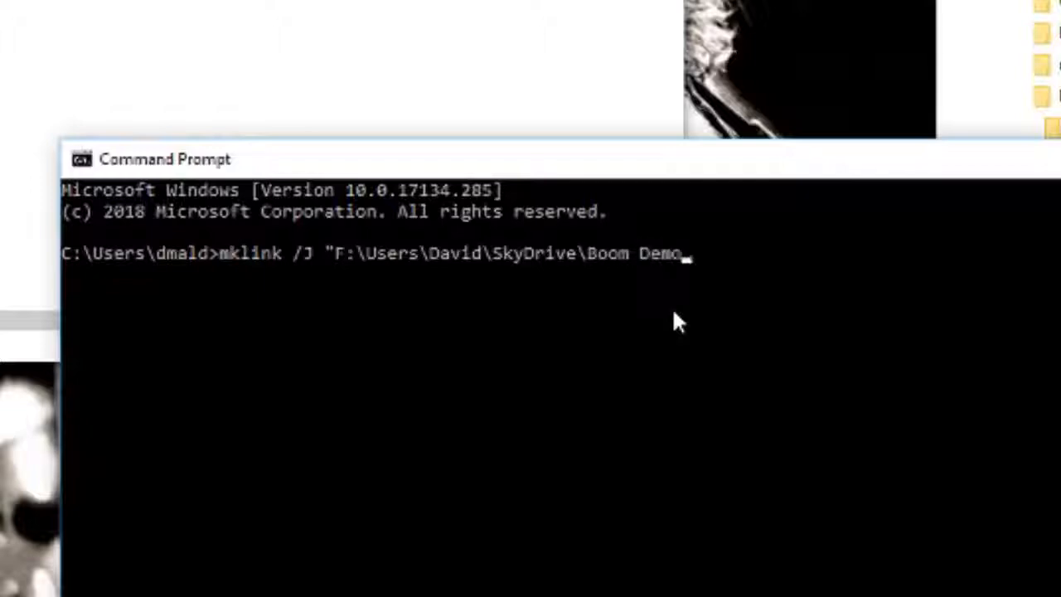
type("\" \"")
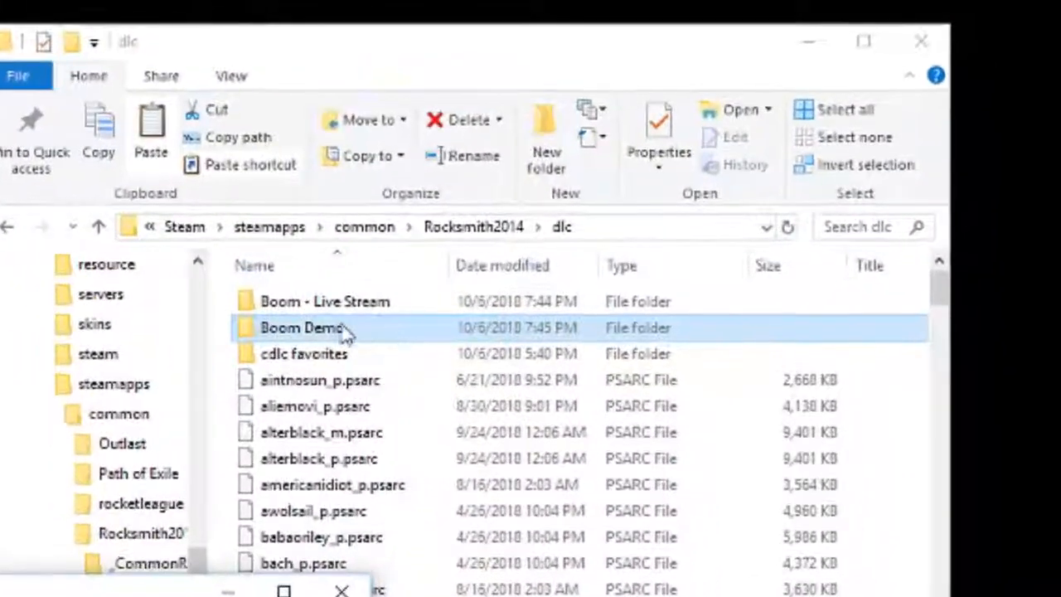
Step: Copy the address of the dlc\Boom Demo folder, paste it as the quoted target path, and run the mklink command
double_click(340, 329)
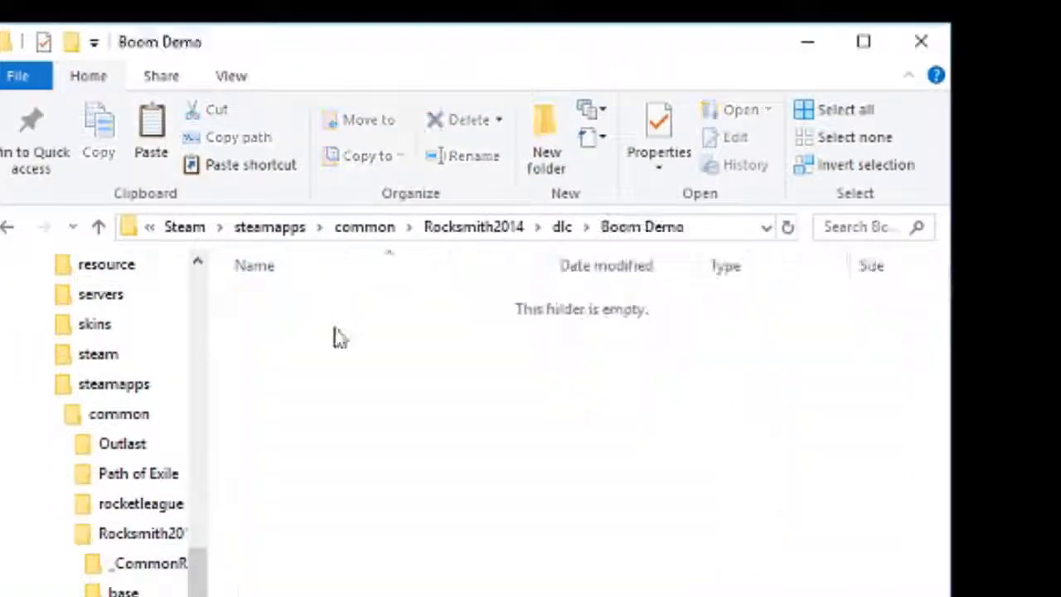
right_click(668, 231)
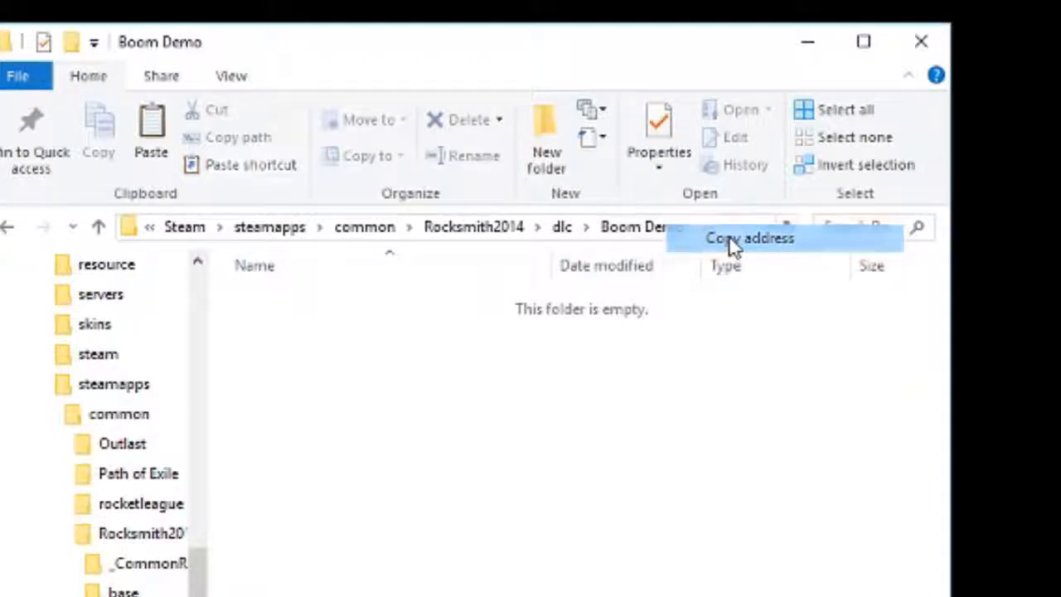
left_click(729, 237)
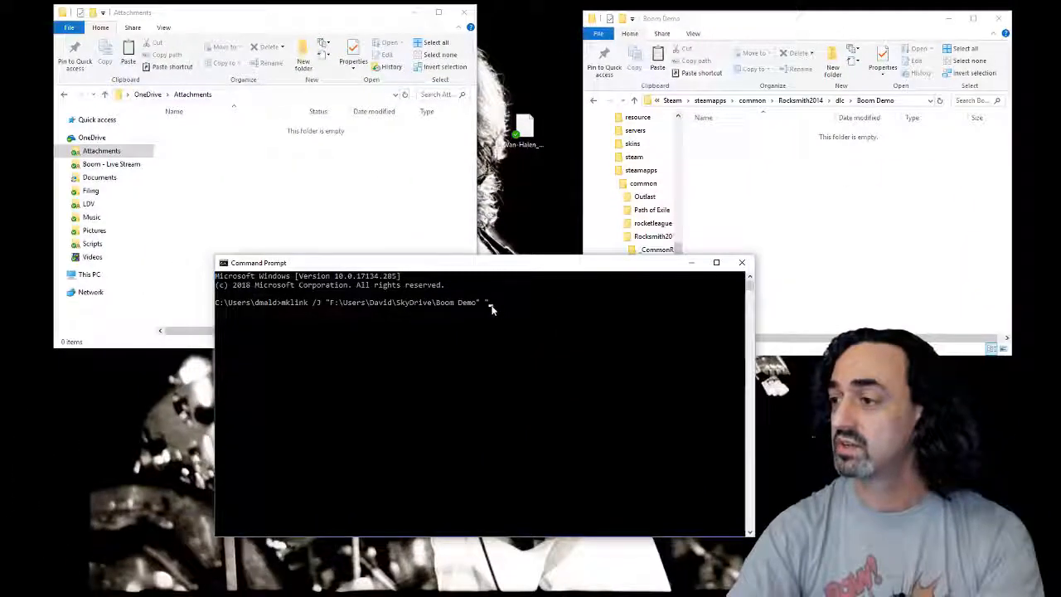
key("ctrl+v")
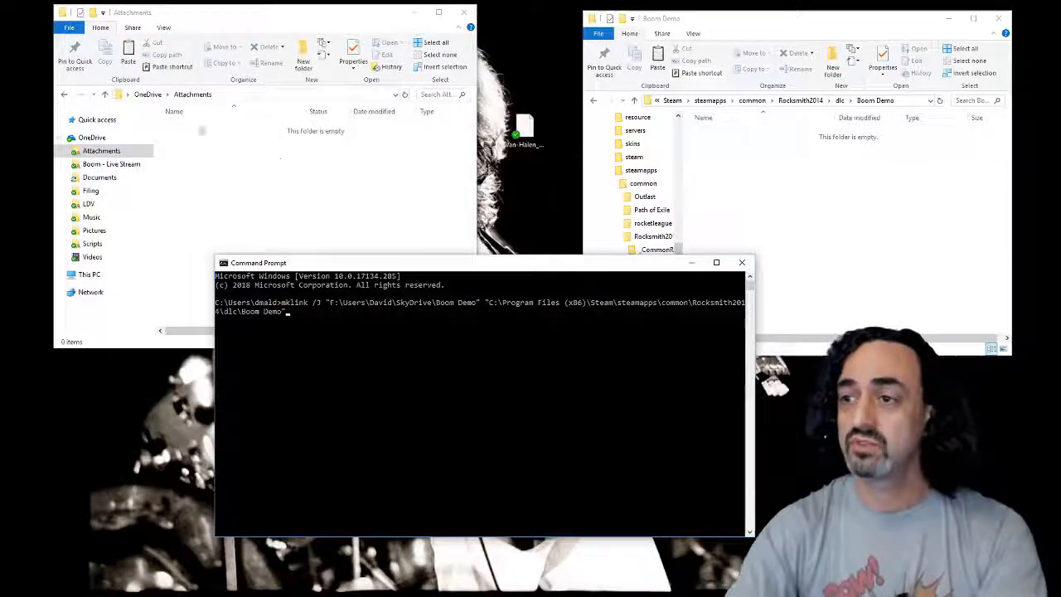
key("Return")
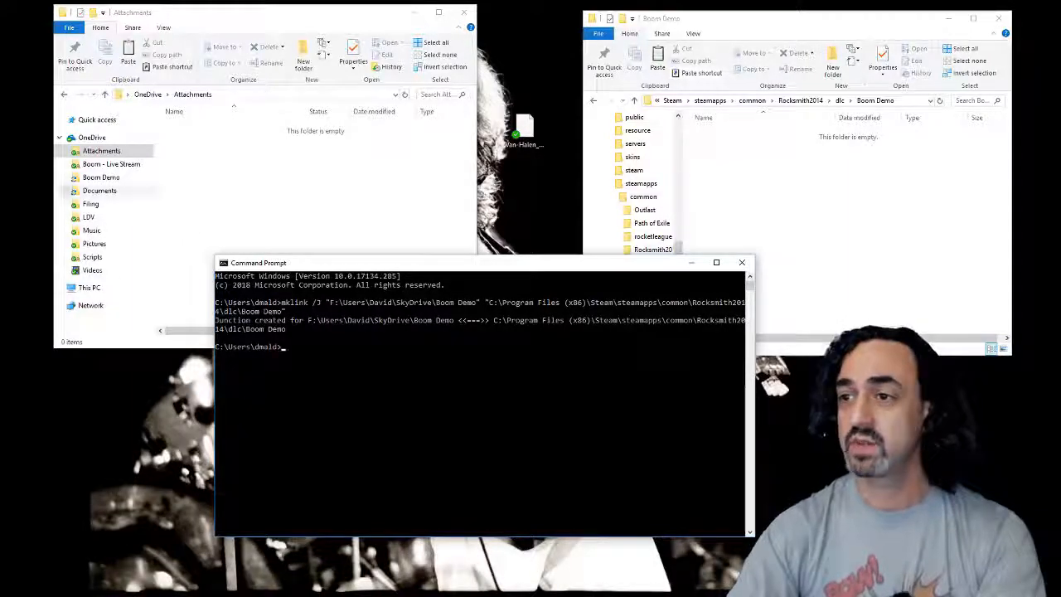
Step: Open the linked Boom Demo folder in OneDrive and copy Van-Halen_Drop-Dead-Legs_v1.2_p.psarc into it from the desktop
left_click(104, 177)
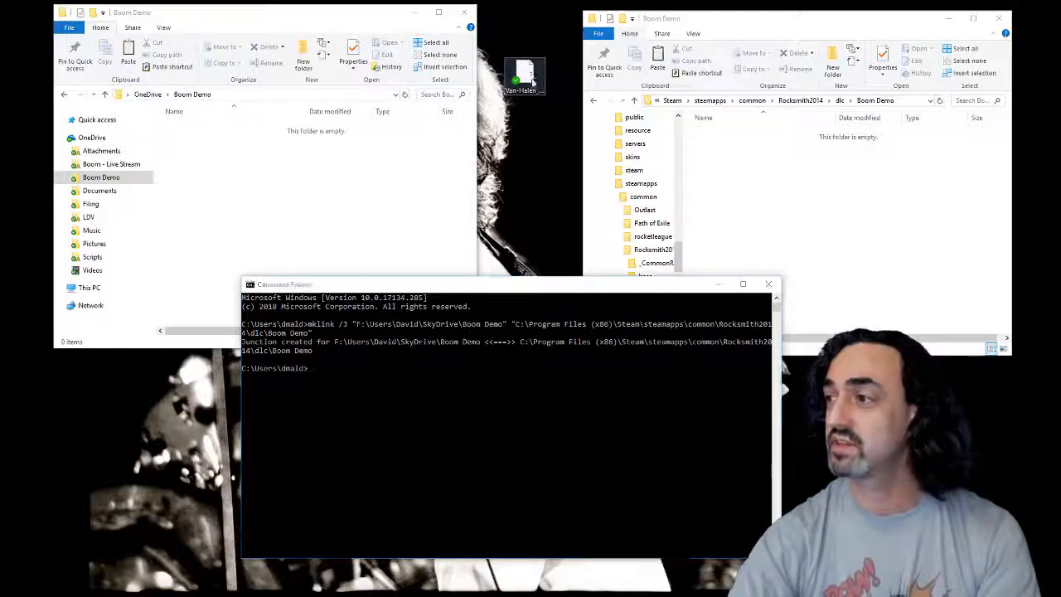
left_click_drag(531, 77, 303, 217)
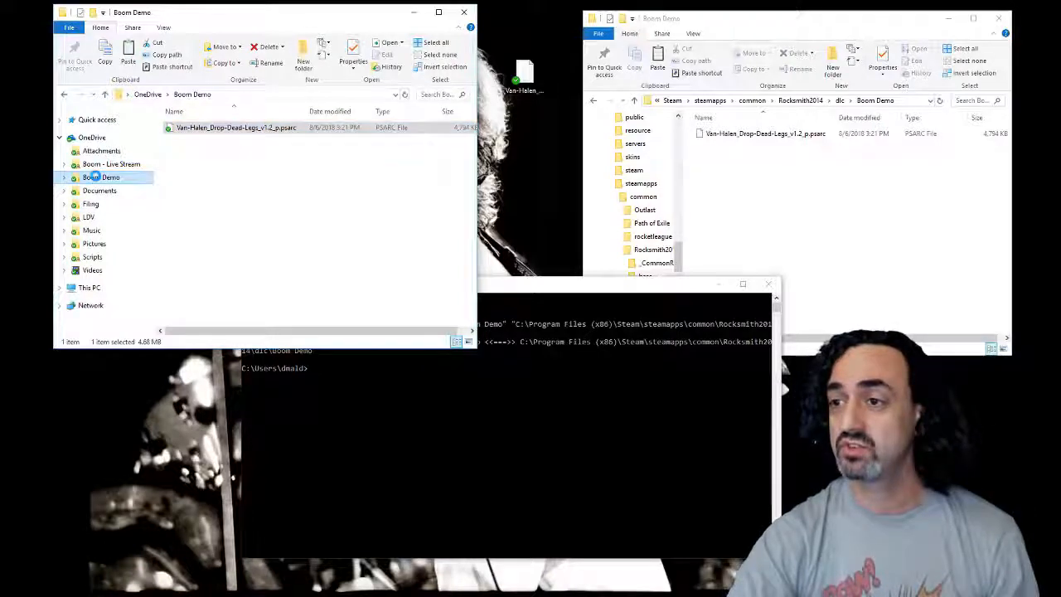
Step: View the email sharing form for the Boom Demo folder through OneDrive's additional sharing options, and minimize the browser
right_click(95, 176)
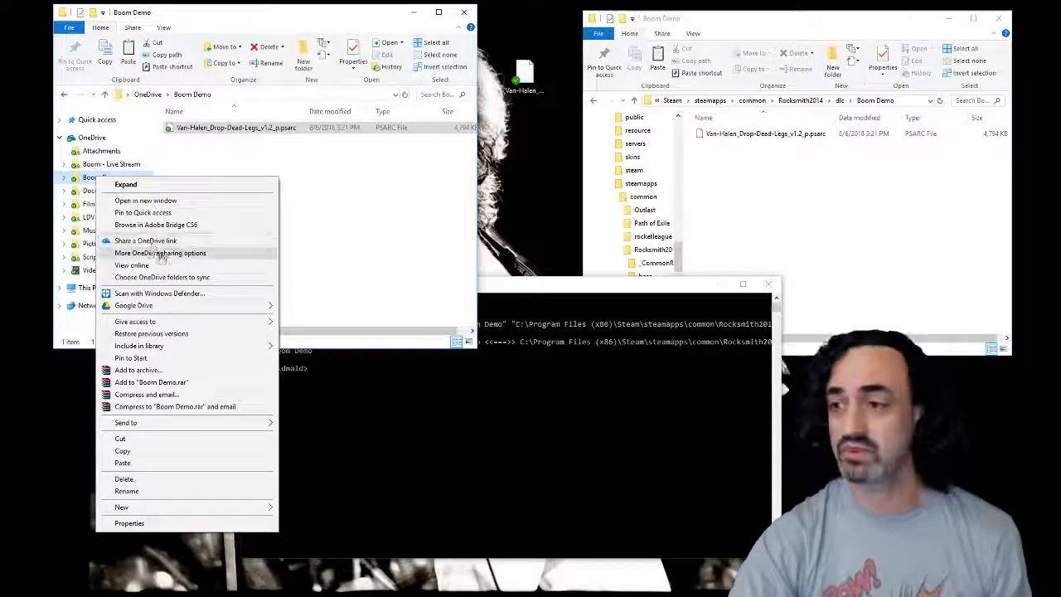
left_click(168, 253)
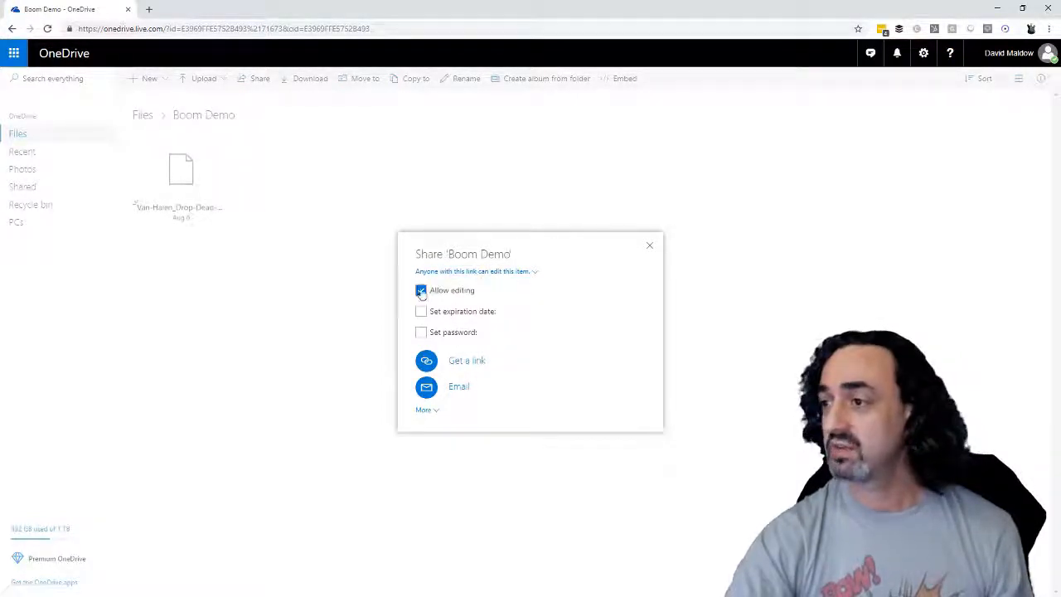
left_click(459, 387)
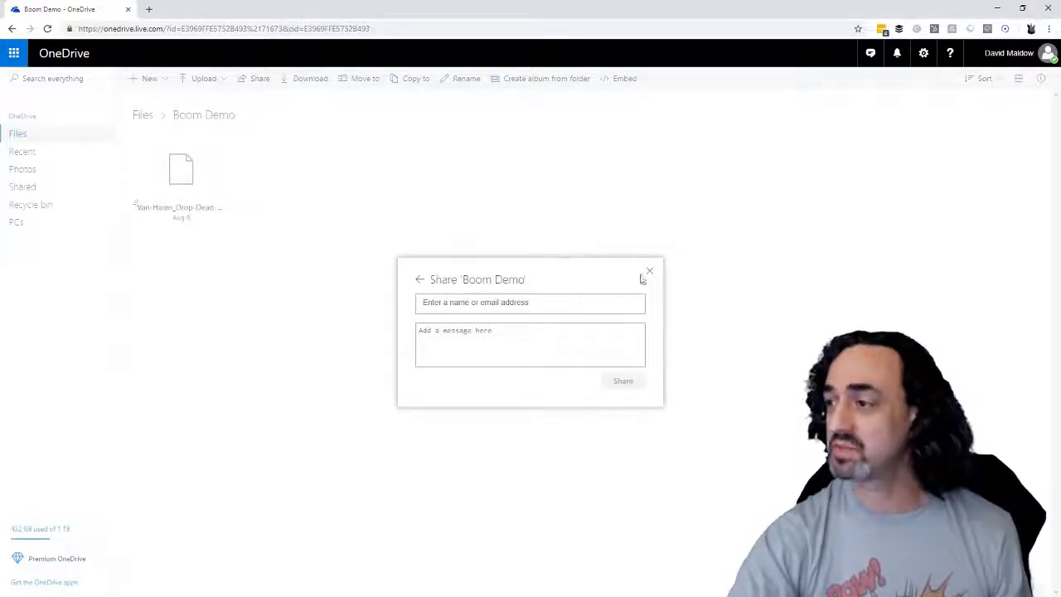
left_click(999, 10)
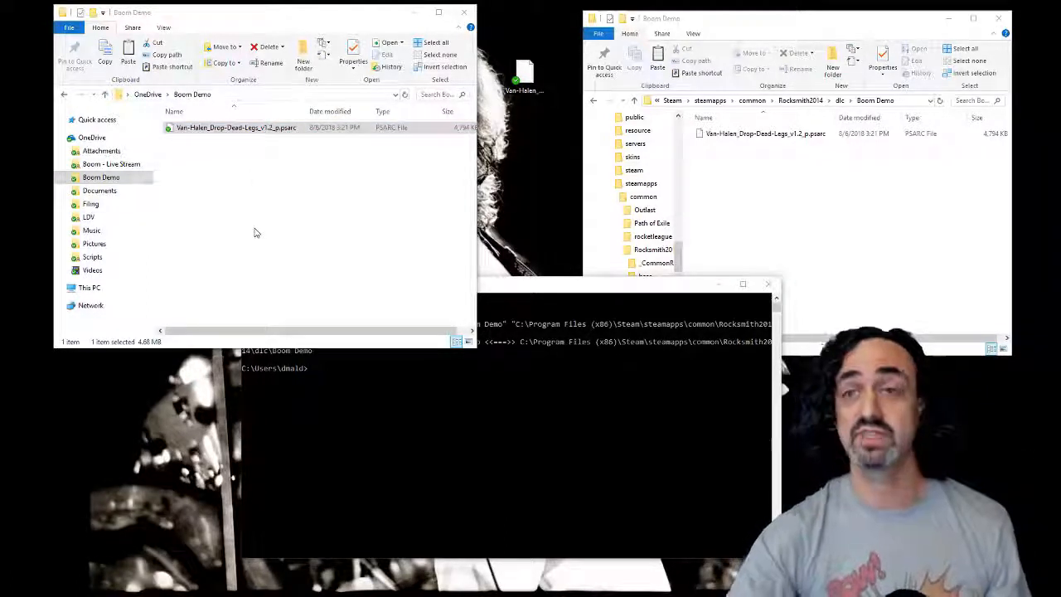
Step: In the RS Playlist page in the browser, tag the Crazy Train request as Need to DL and the Black Dog request as Boom Has It
left_click(754, 221)
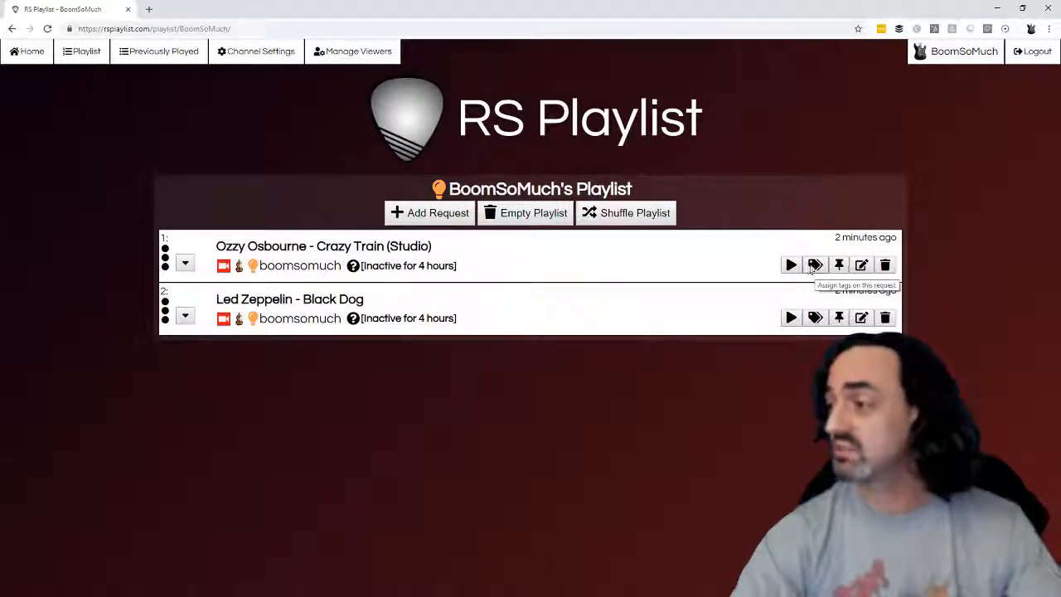
left_click(815, 265)
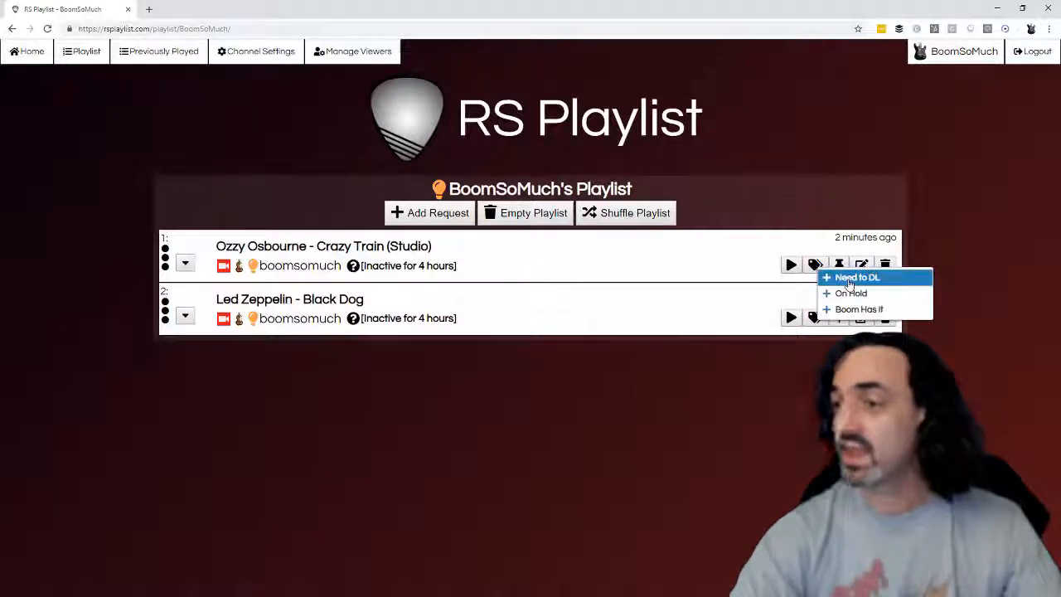
left_click(849, 279)
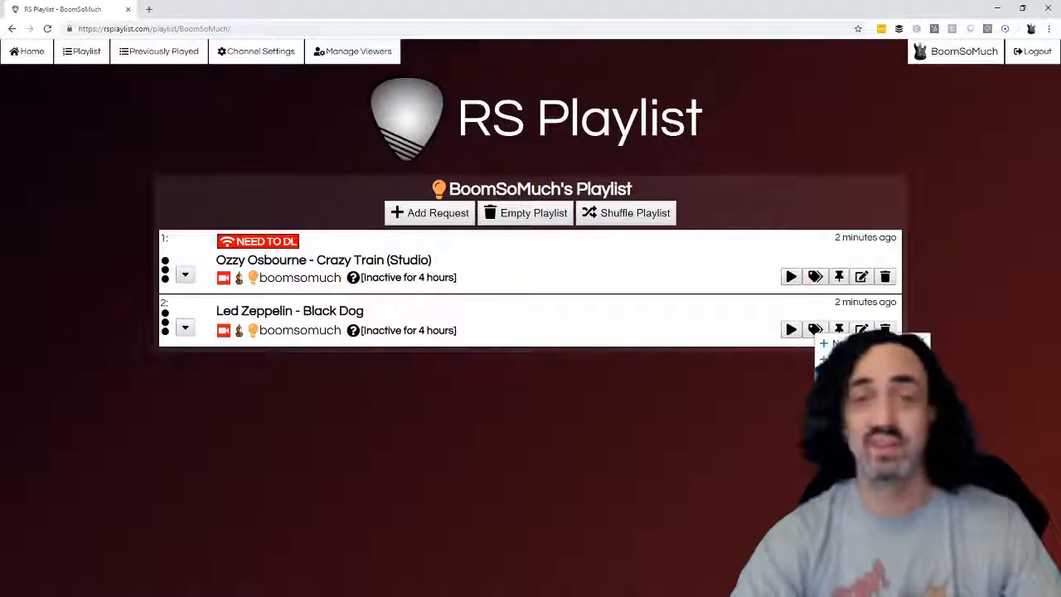
left_click(841, 373)
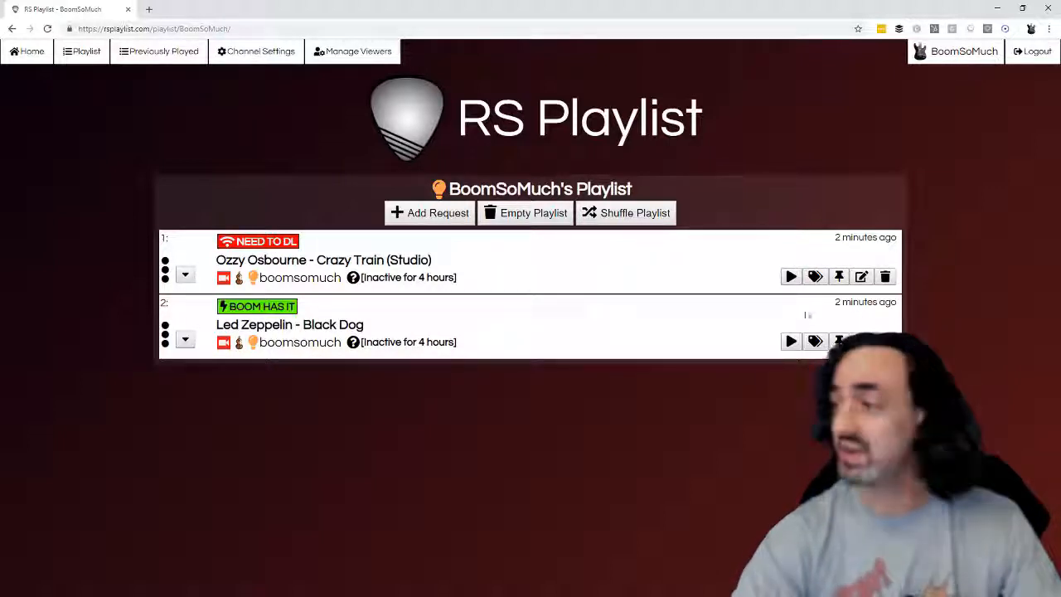
Step: Replace the Need to DL tag on the Ozzy Osbourne - Crazy Train (Studio) request with Boom Has It
left_click(815, 276)
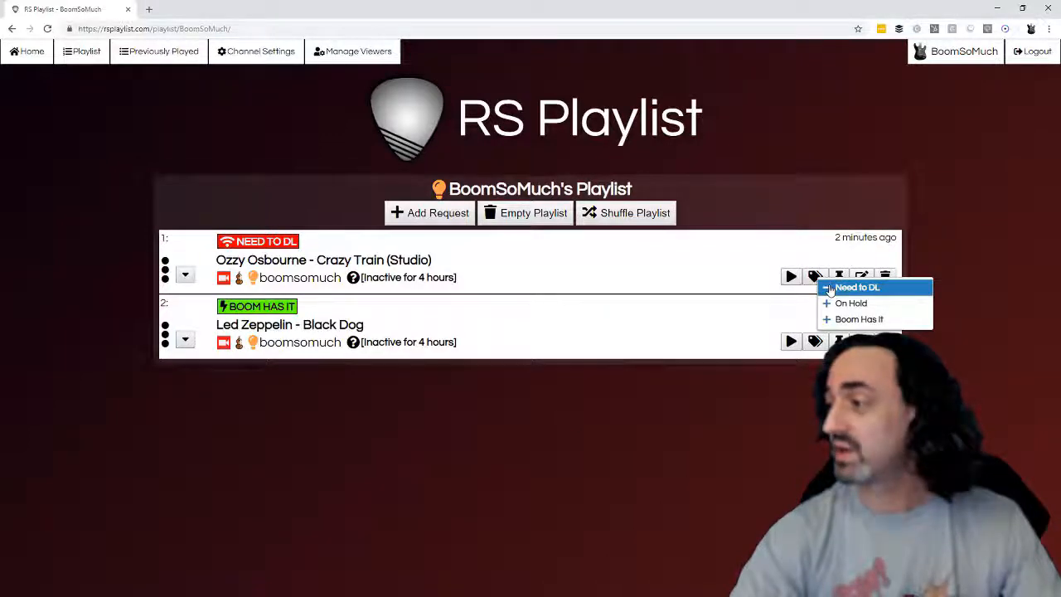
left_click(828, 288)
left_click(812, 262)
left_click(821, 310)
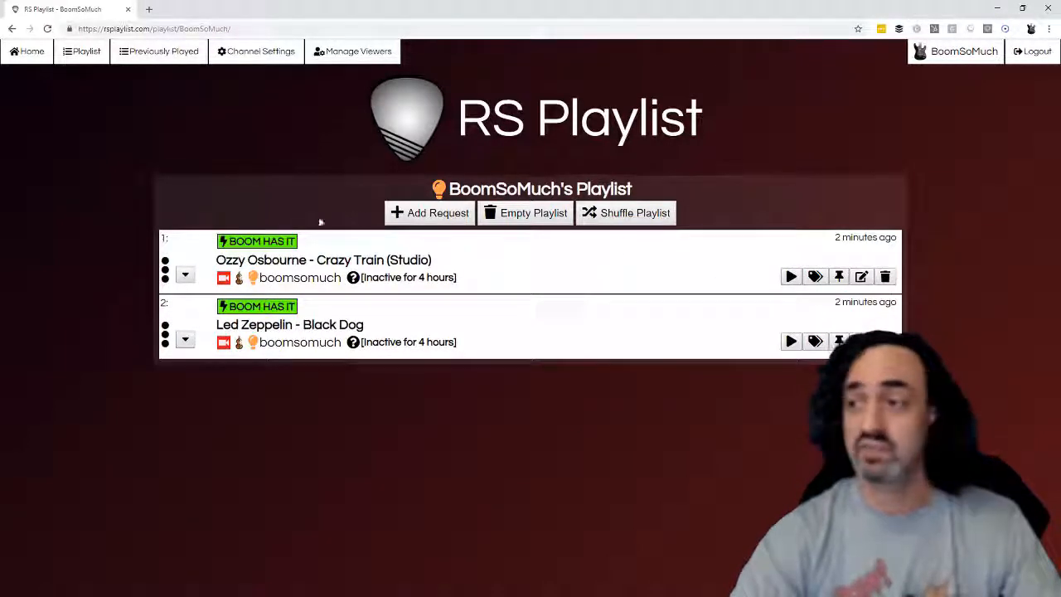